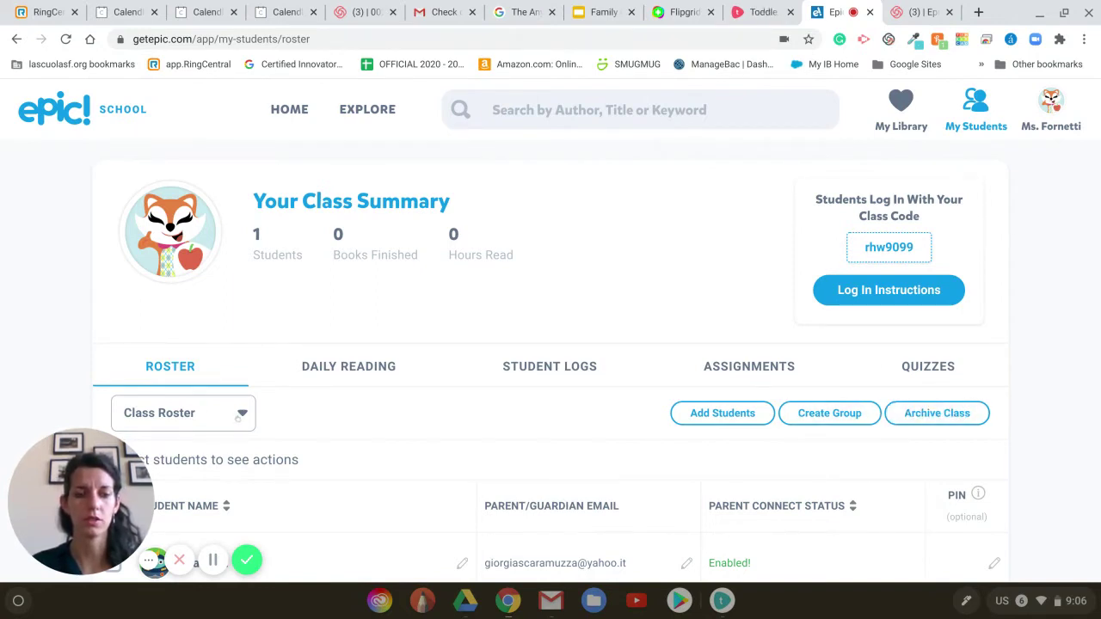
# - Select all ten students in the roster and remove them, leaving only the guest student entry
pyautogui.click(238, 415)
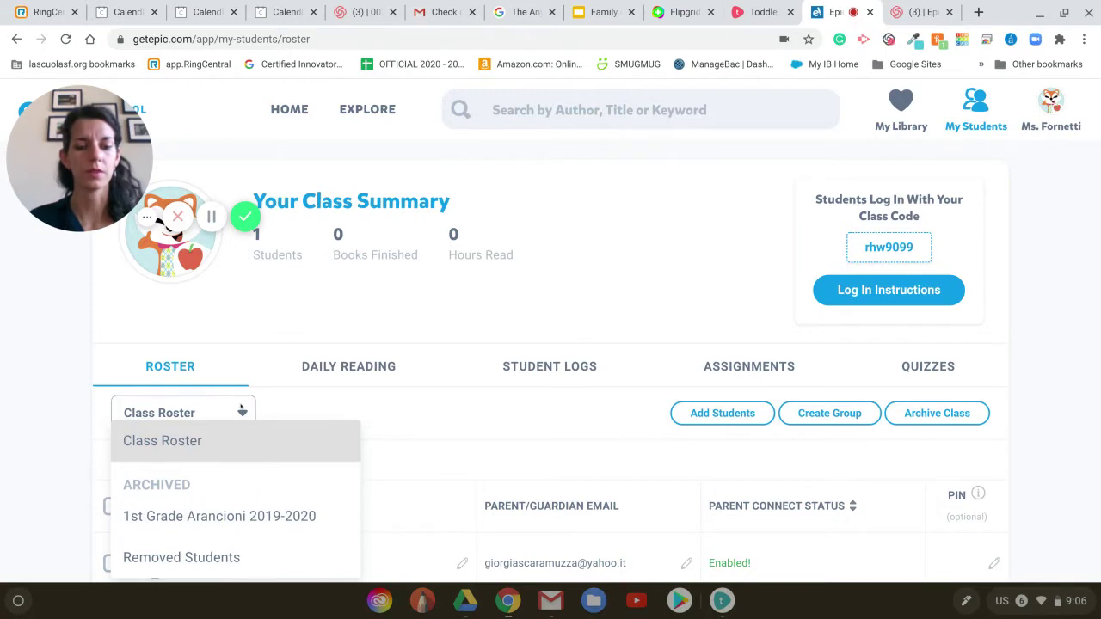
pyautogui.click(408, 418)
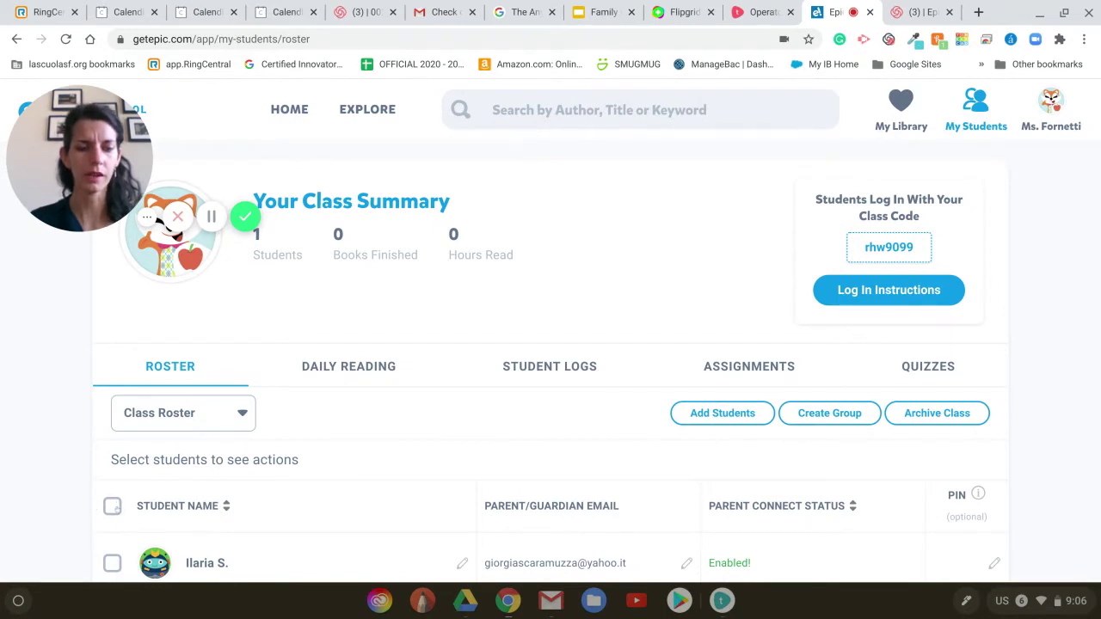
pyautogui.click(111, 506)
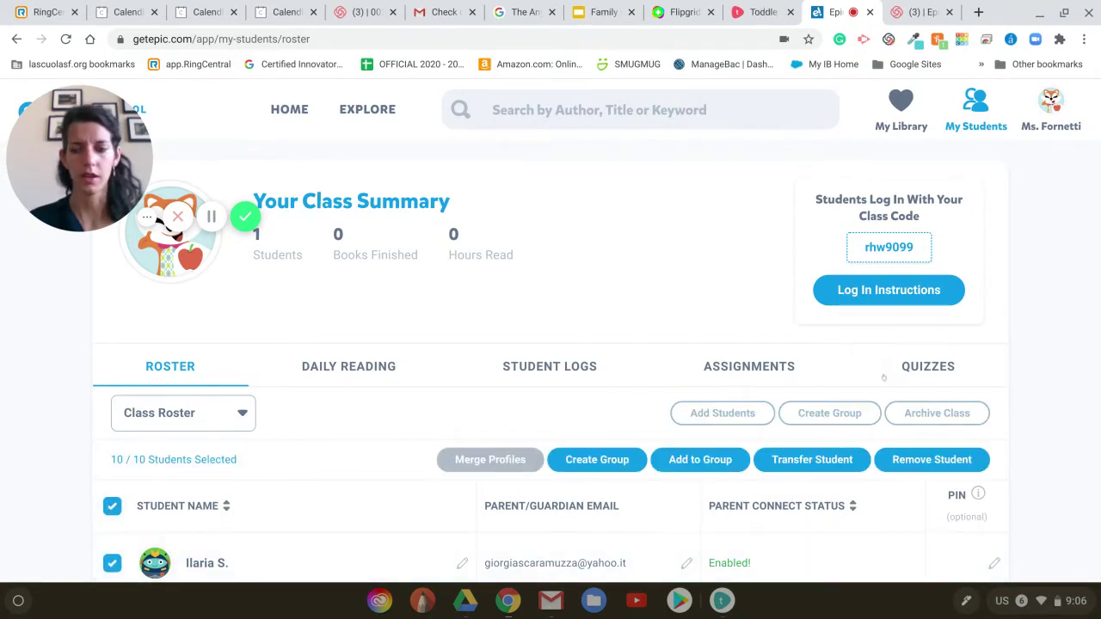
pyautogui.click(927, 460)
pyautogui.click(614, 219)
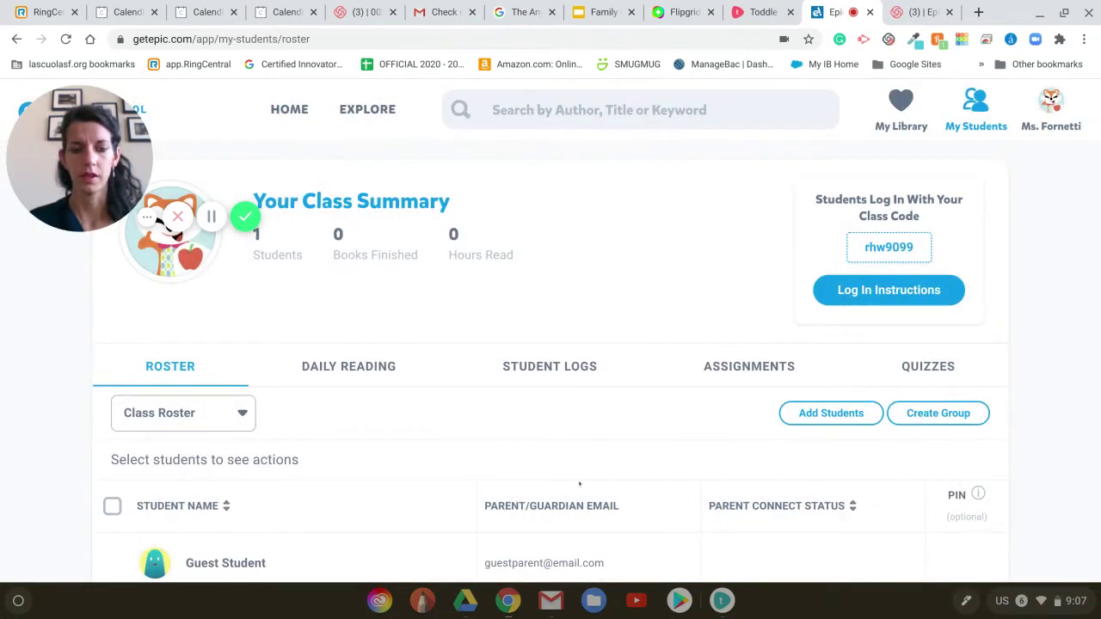
pyautogui.scroll(-1, 578, 484)
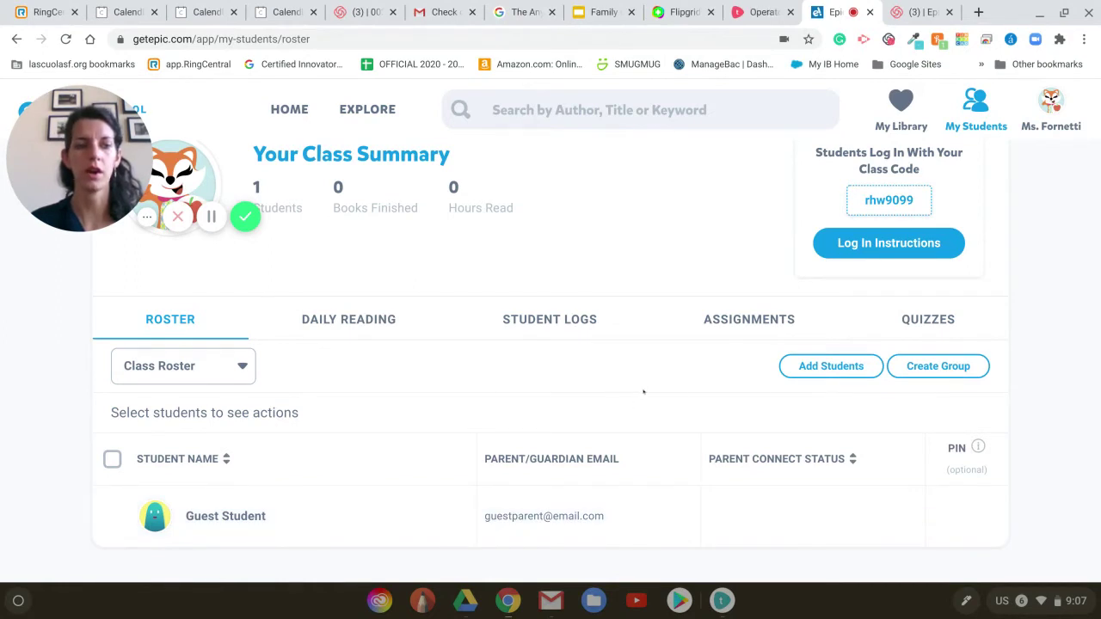
# - In Add Students, enter Test Student with its parent email, then a second student's name and email
pyautogui.click(826, 370)
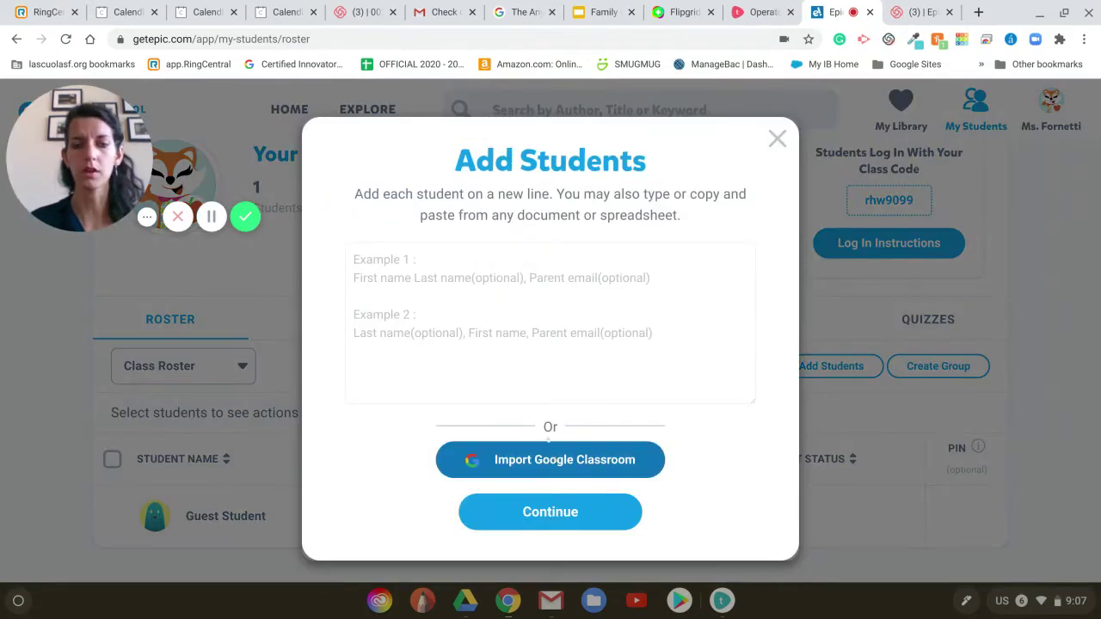
pyautogui.click(466, 265)
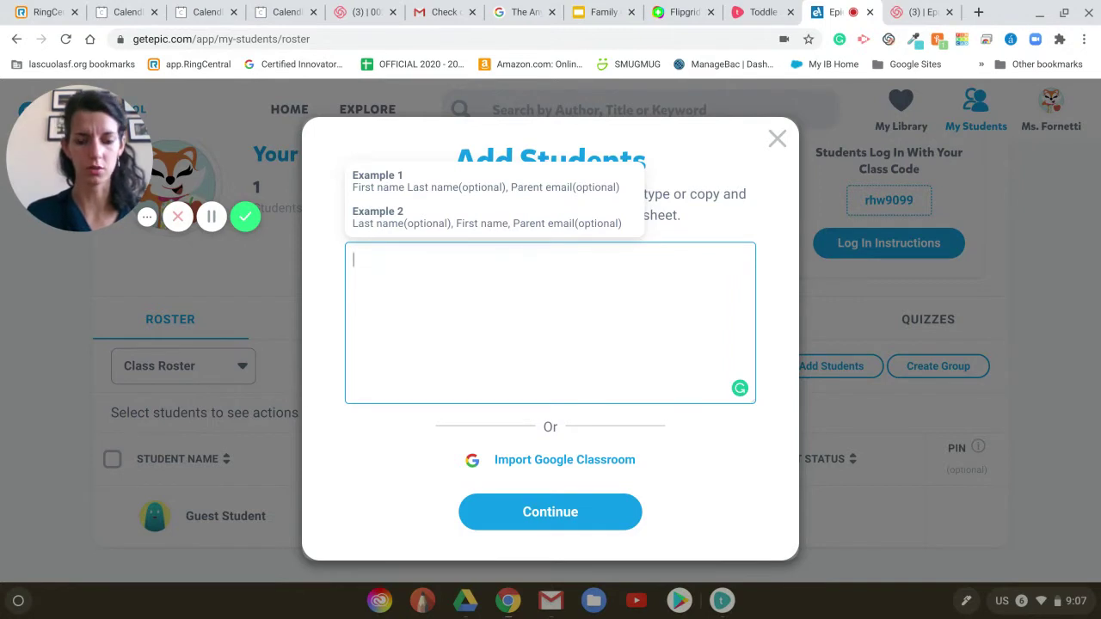
pyautogui.write('Test Student')
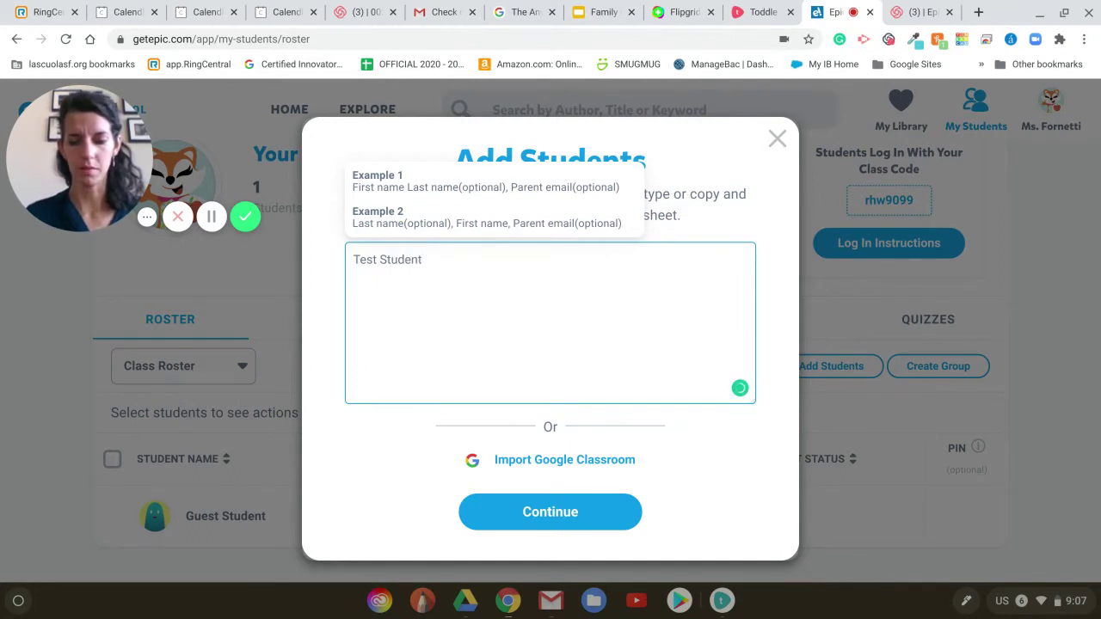
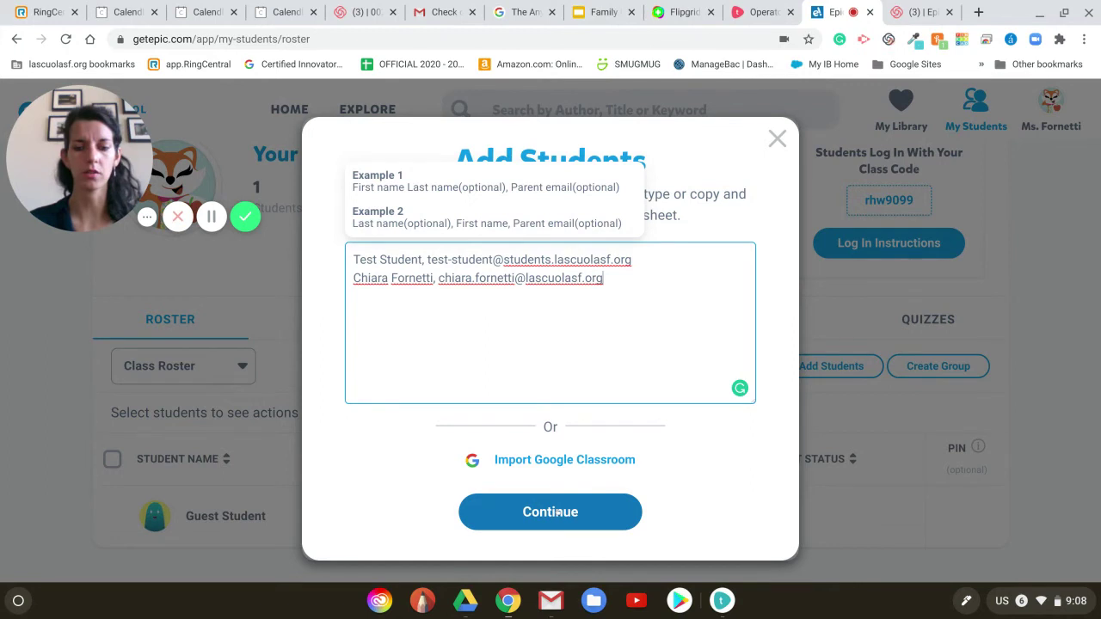
# - Continue to review, drop the second student's row, and confirm adding only Test Student
pyautogui.click(558, 513)
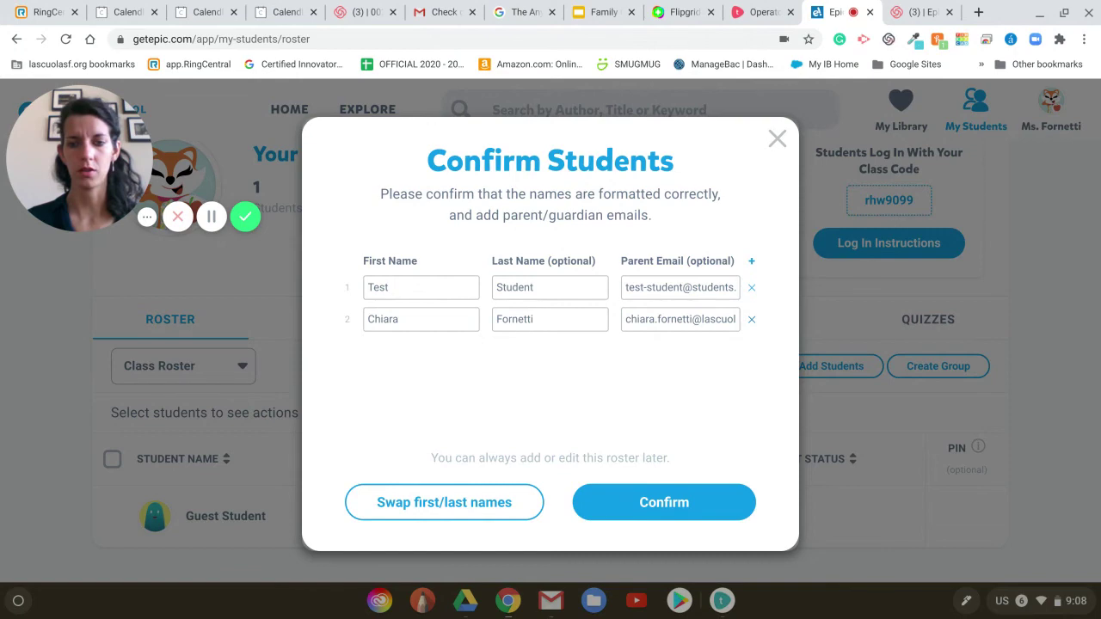
pyautogui.click(751, 319)
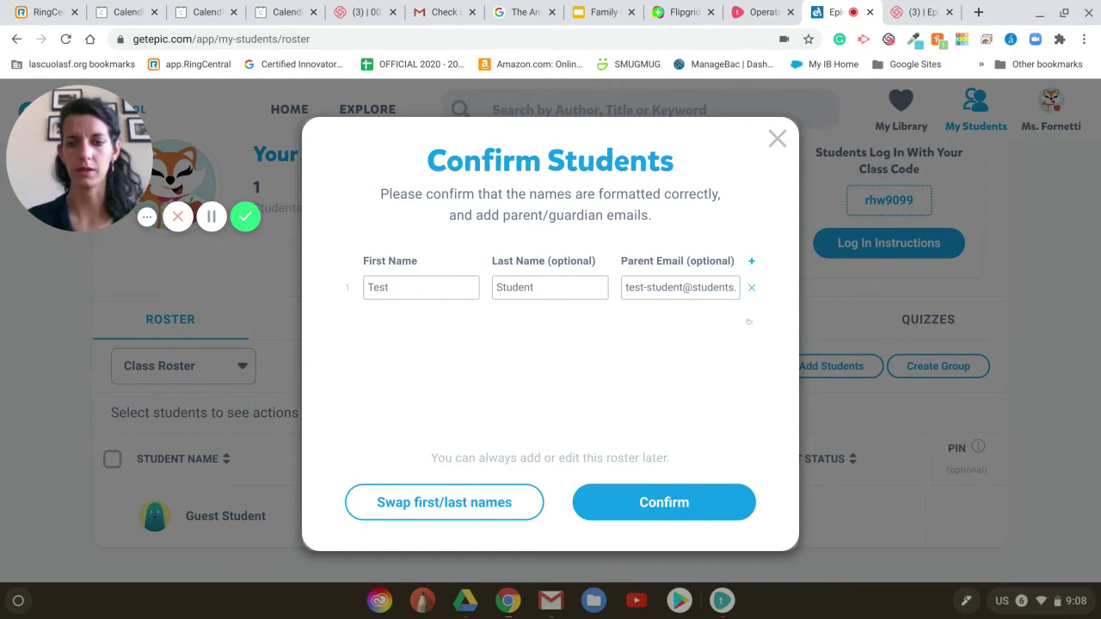
pyautogui.click(691, 503)
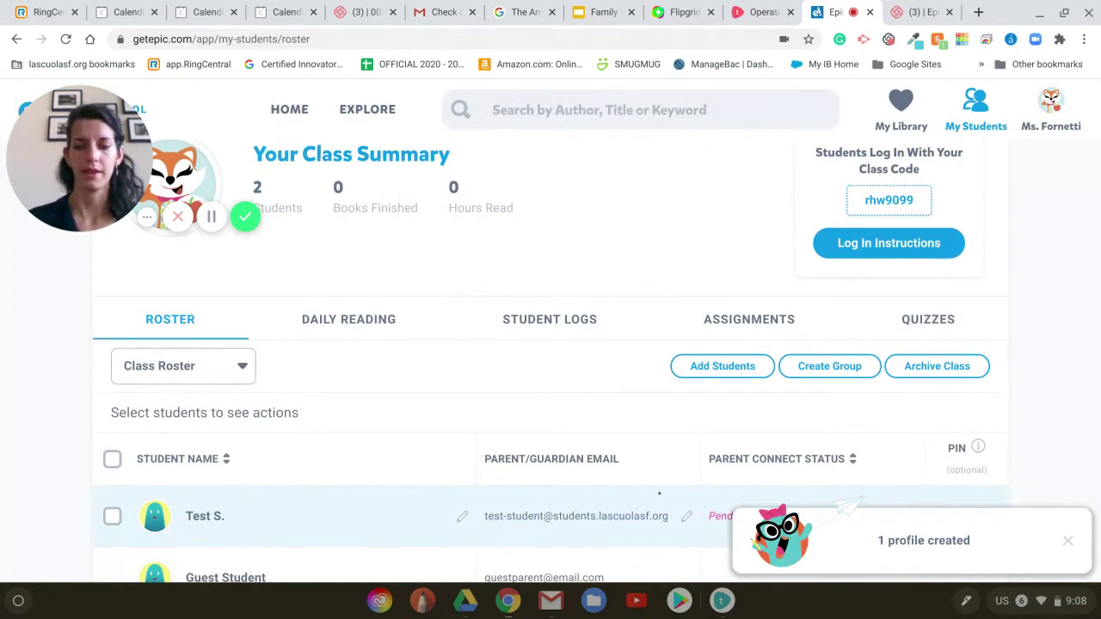
pyautogui.scroll(-1, 382, 448)
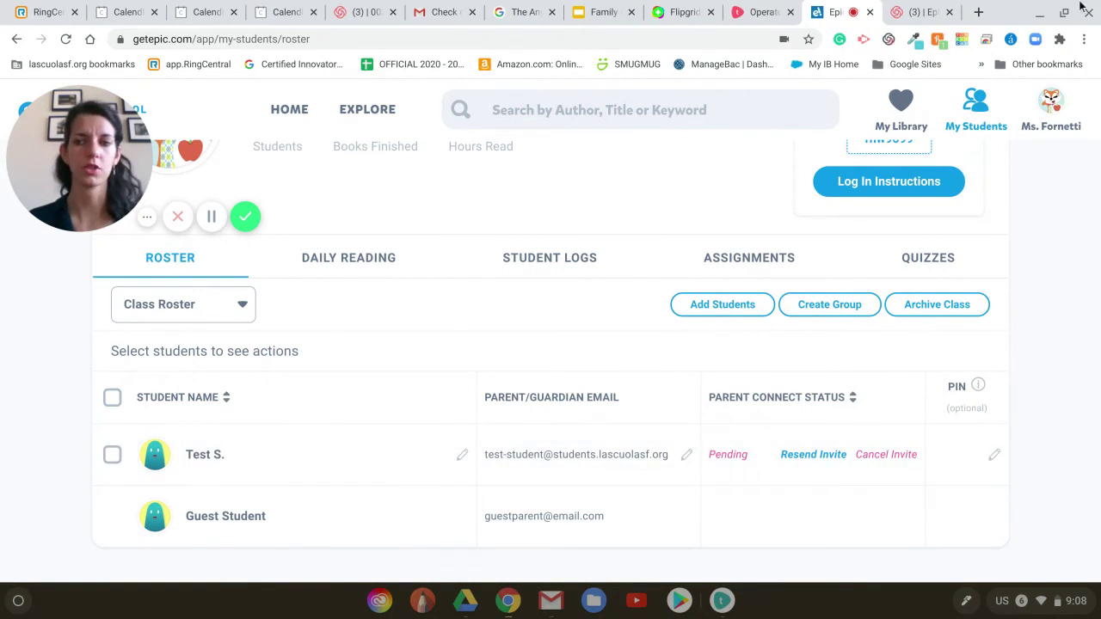
pyautogui.click(977, 12)
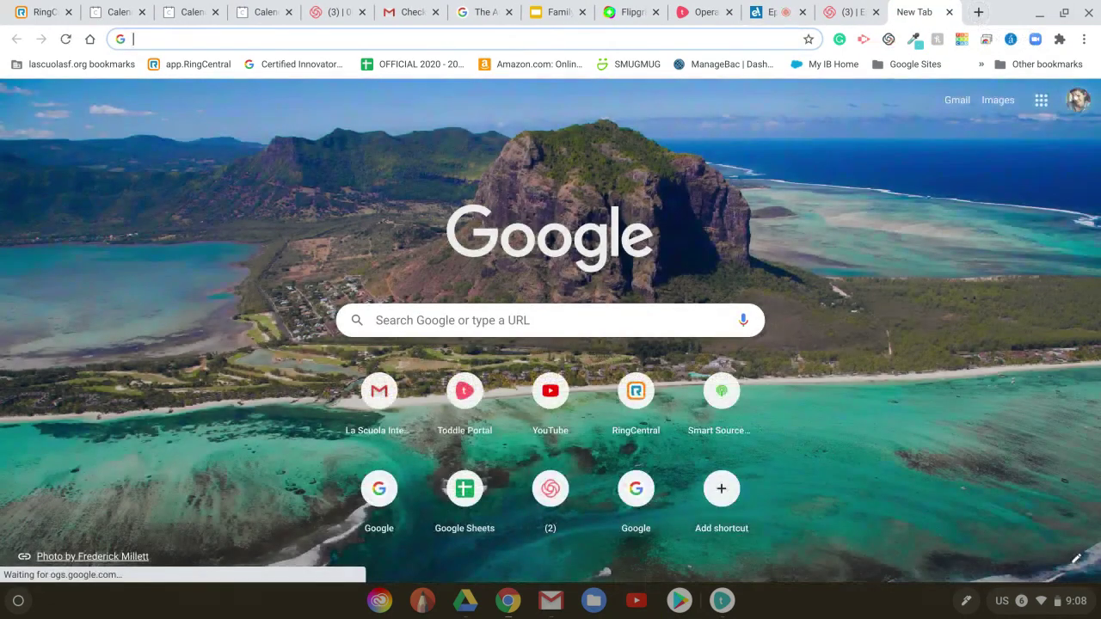
# - Switch to the test student's Google account, go to Gmail, and open the Class Log In Instructions email
pyautogui.click(1077, 99)
pyautogui.click(966, 438)
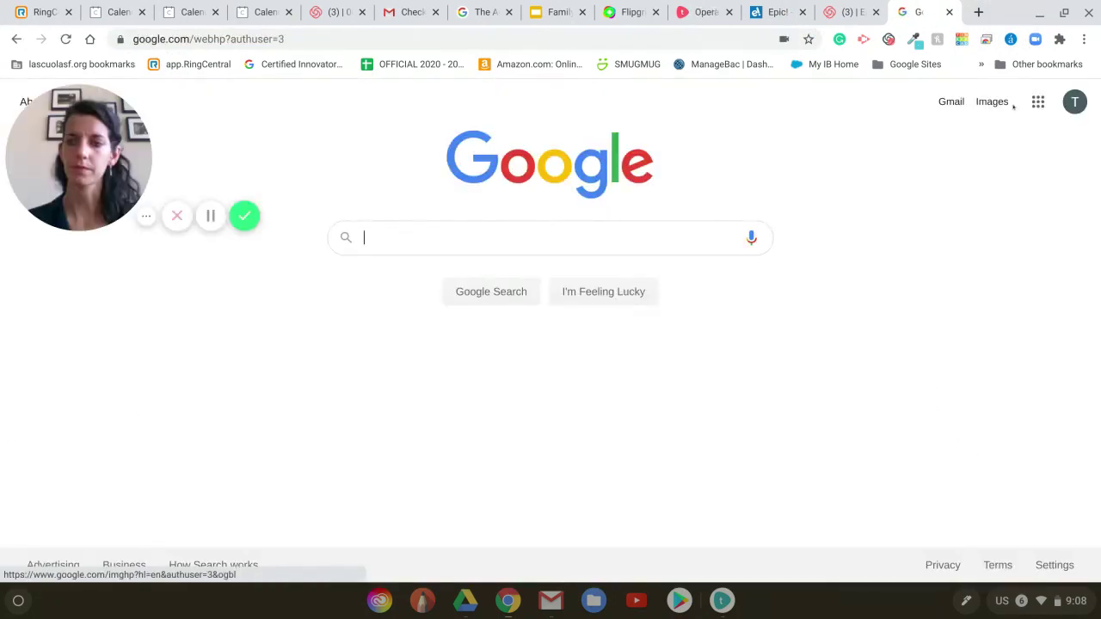
pyautogui.click(946, 104)
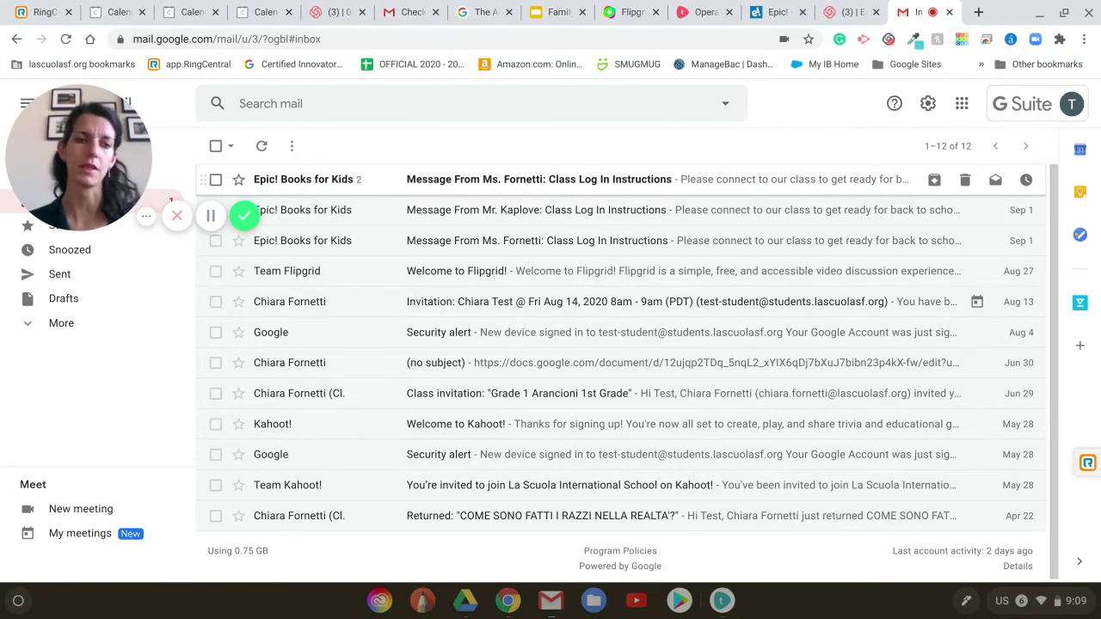
pyautogui.click(485, 182)
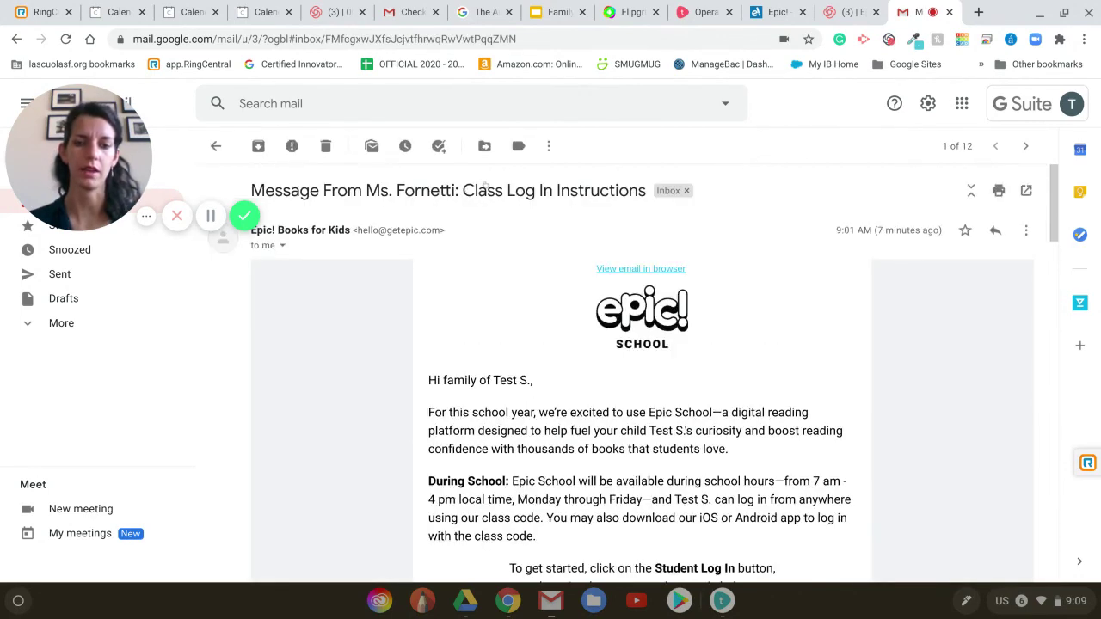
pyautogui.scroll(-3, 639, 369)
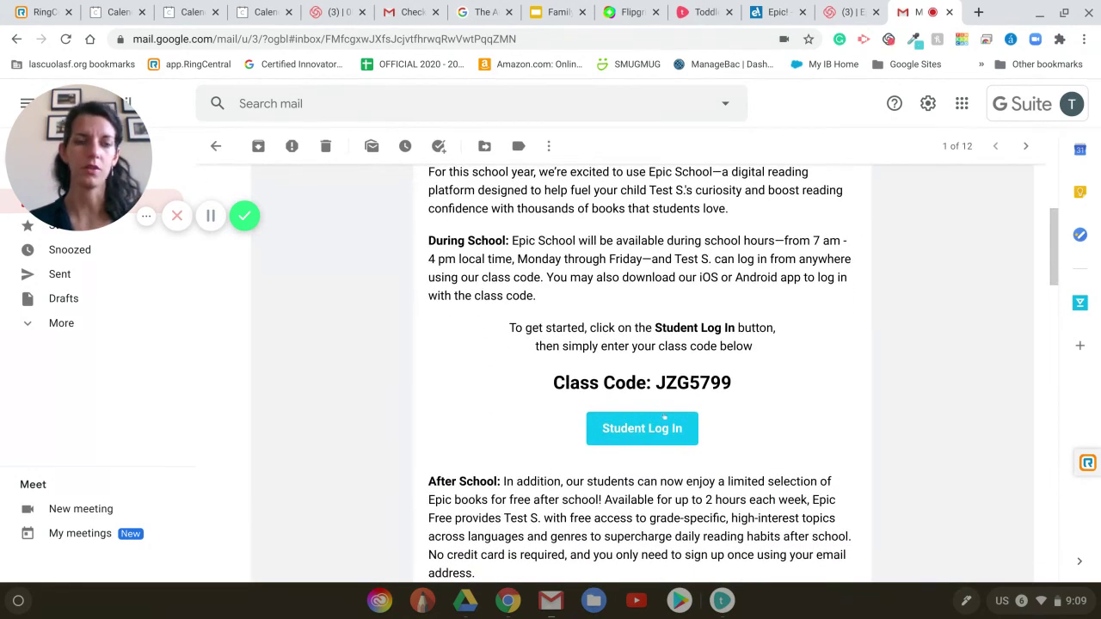